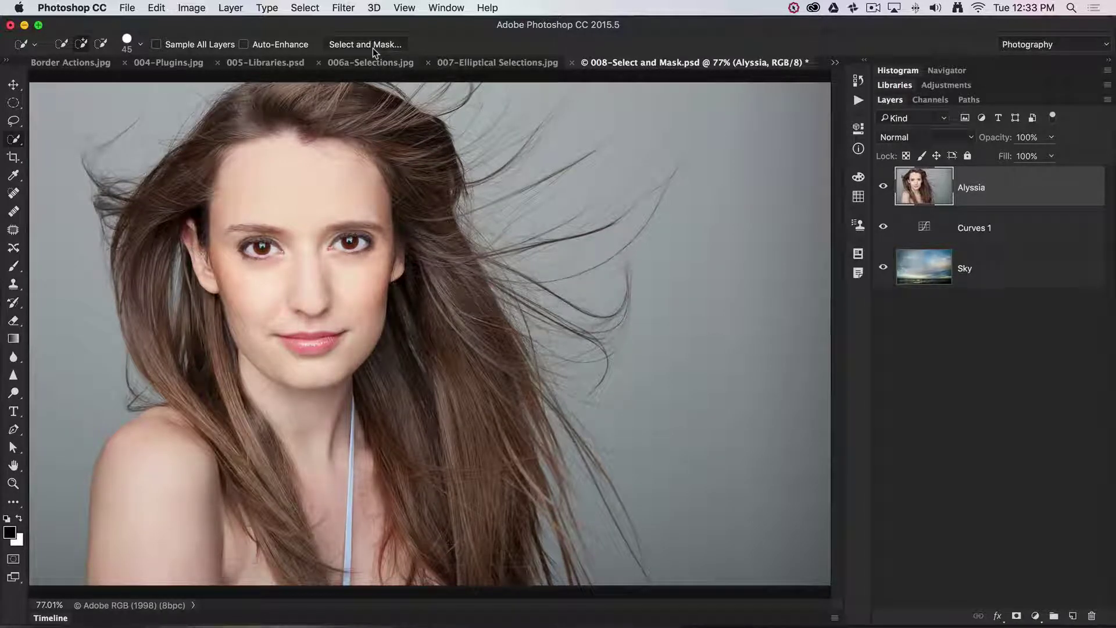
Check the sky beneath the portrait layer, then turn on Auto-Enhance for selections
click(884, 185)
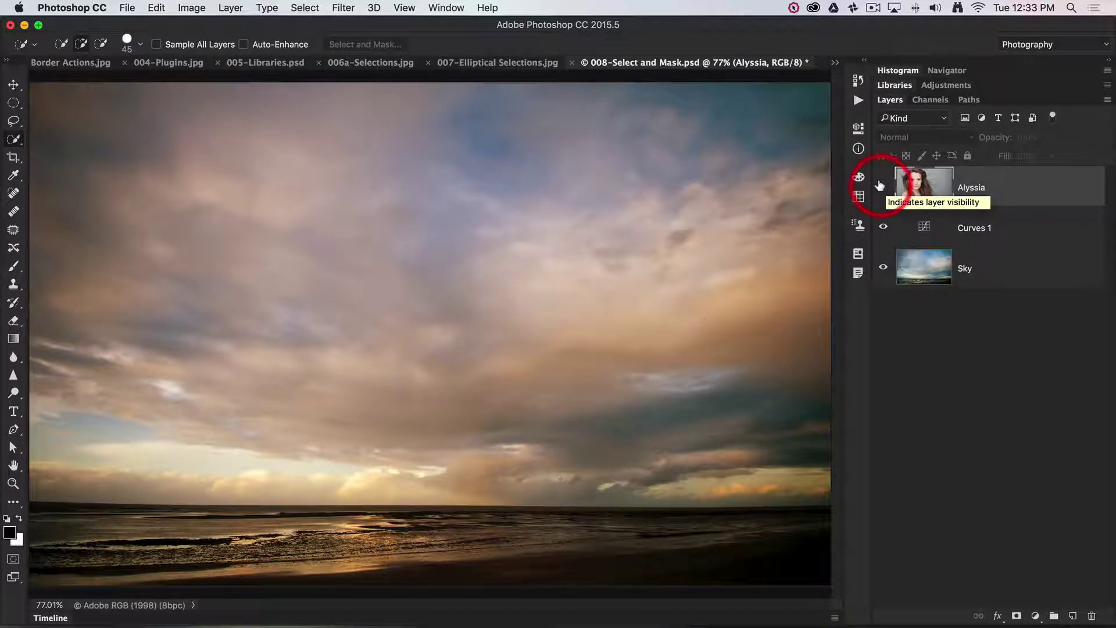
click(883, 185)
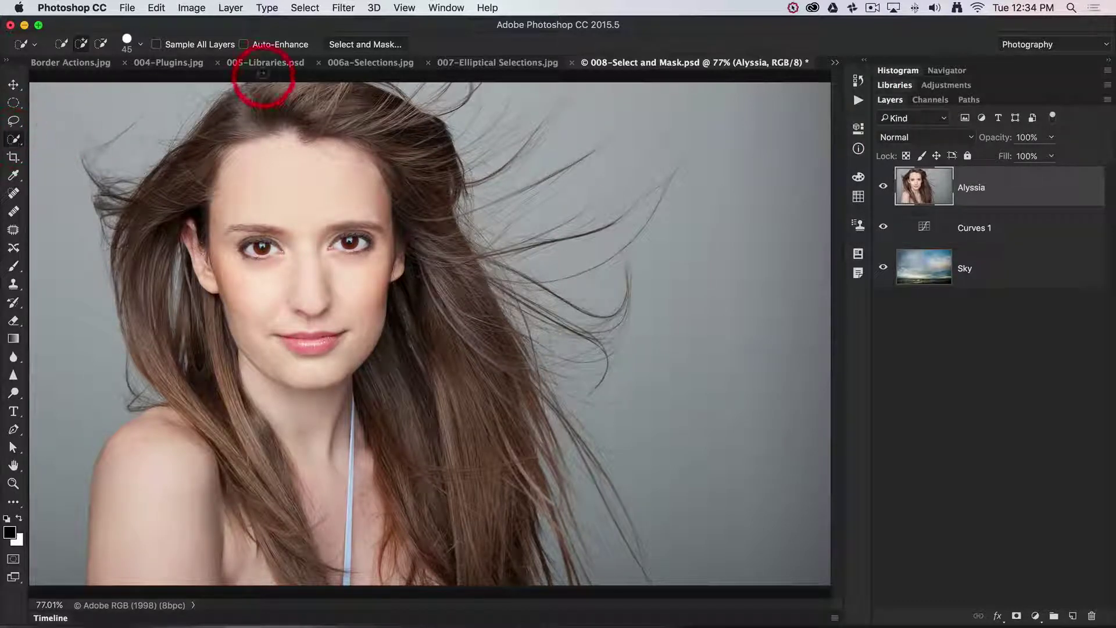
click(243, 45)
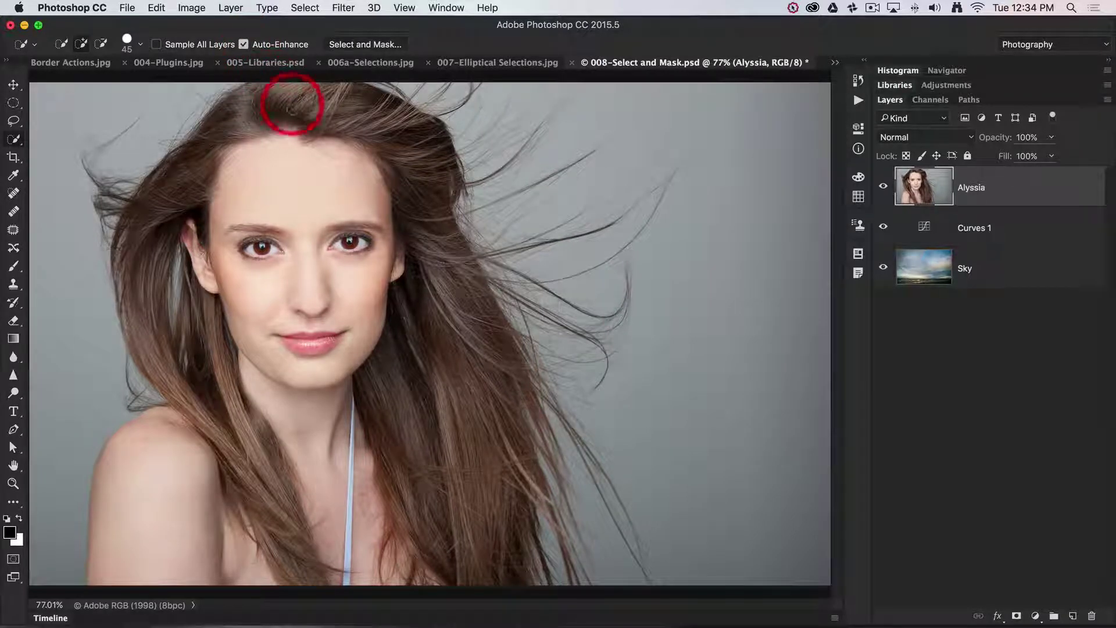
Quick-select her hairline, face and right-side hair with an enlarged brush
click(292, 122)
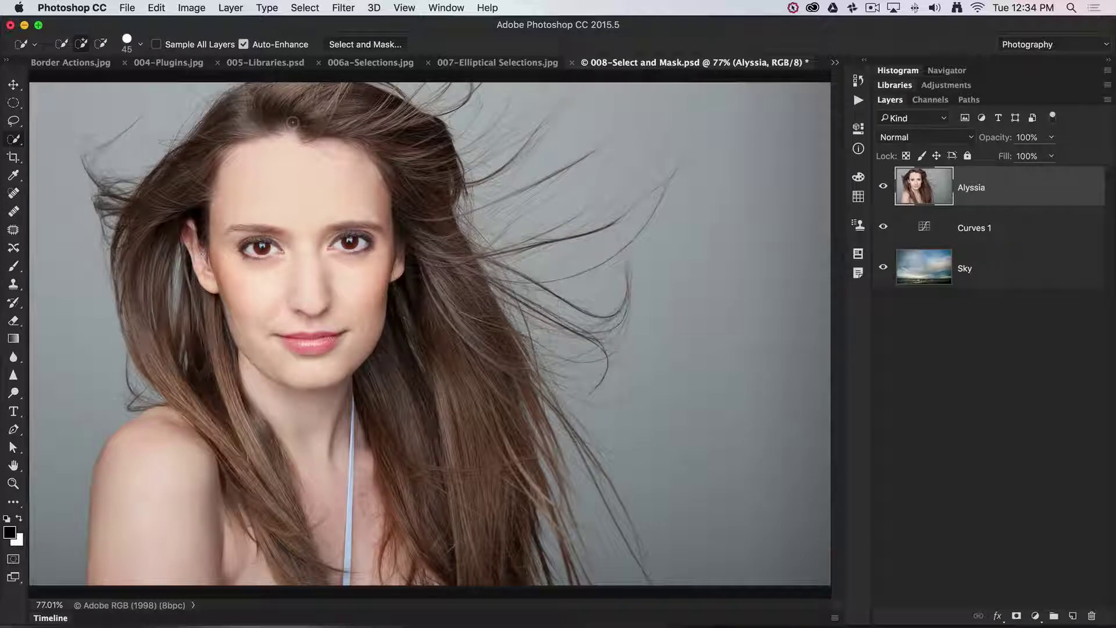
key(bracketright)
key(bracketright)
key(bracketright)
key(bracketright)
key(bracketright)
key(bracketright)
key(bracketright)
key(bracketright)
key(bracketright)
key(bracketright)
mouse_move(302, 133)
mouse_down()
mouse_move(320, 116)
mouse_move(288, 116)
mouse_move(242, 147)
mouse_move(206, 292)
mouse_move(184, 279)
mouse_move(265, 395)
mouse_move(222, 492)
mouse_move(298, 483)
mouse_move(413, 519)
mouse_move(453, 506)
mouse_move(473, 367)
mouse_move(453, 307)
mouse_move(418, 268)
mouse_up()
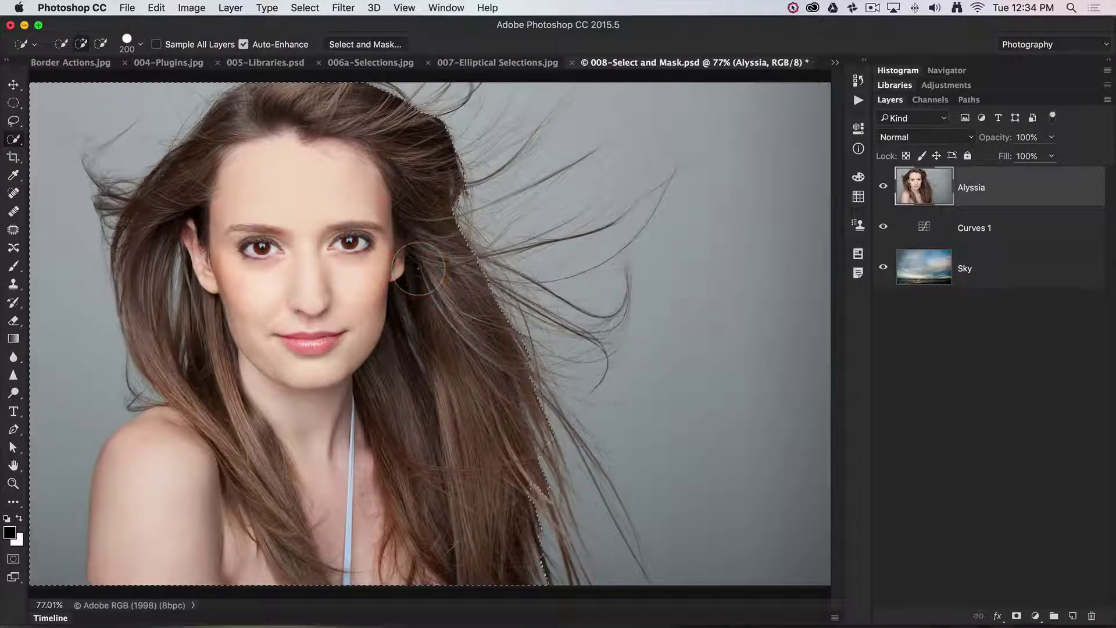
Add the left hair from forehead to ear, subtract stray background, and shrink the brush to 80 px
click(251, 207)
mouse_move(251, 208)
mouse_down()
mouse_move(198, 170)
mouse_move(183, 175)
mouse_move(158, 201)
mouse_move(152, 246)
mouse_move(119, 279)
mouse_move(122, 343)
mouse_move(77, 349)
mouse_up()
mouse_move(107, 256)
mouse_down()
mouse_move(153, 161)
mouse_move(99, 52)
mouse_move(162, 111)
mouse_move(108, 157)
mouse_move(76, 216)
mouse_move(73, 274)
mouse_move(107, 376)
mouse_move(100, 387)
mouse_move(124, 395)
mouse_move(89, 392)
mouse_move(176, 451)
mouse_move(144, 427)
mouse_move(117, 443)
mouse_move(145, 425)
mouse_move(156, 446)
mouse_move(141, 426)
mouse_move(104, 425)
mouse_move(154, 411)
mouse_move(148, 420)
mouse_move(122, 405)
mouse_move(169, 412)
mouse_up()
key(bracketleft)
key(bracketleft)
key(bracketleft)
key(bracketleft)
key(bracketleft)
key(bracketleft)
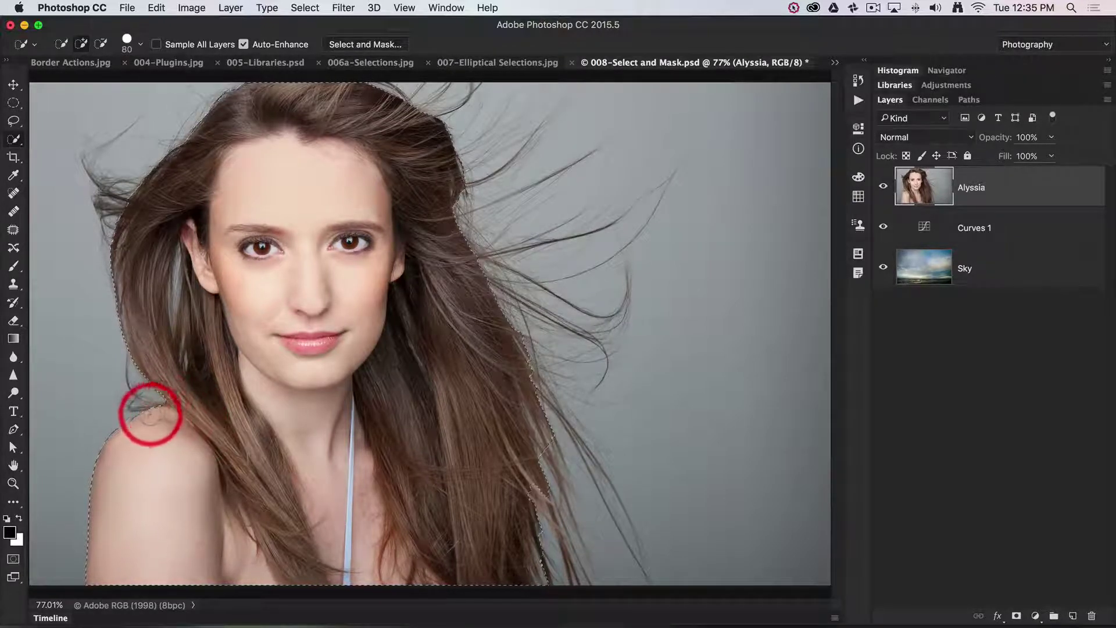
Add her shoulder edge and forehead, and refine the selection down the left hair edge
drag(118, 437, 139, 424)
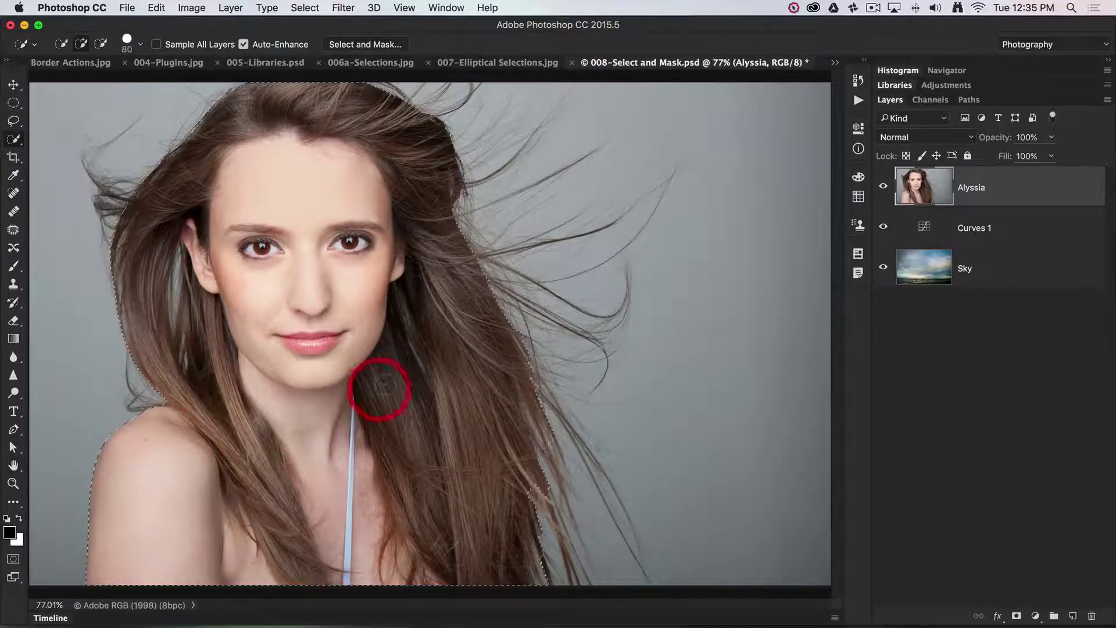
drag(460, 236, 263, 204)
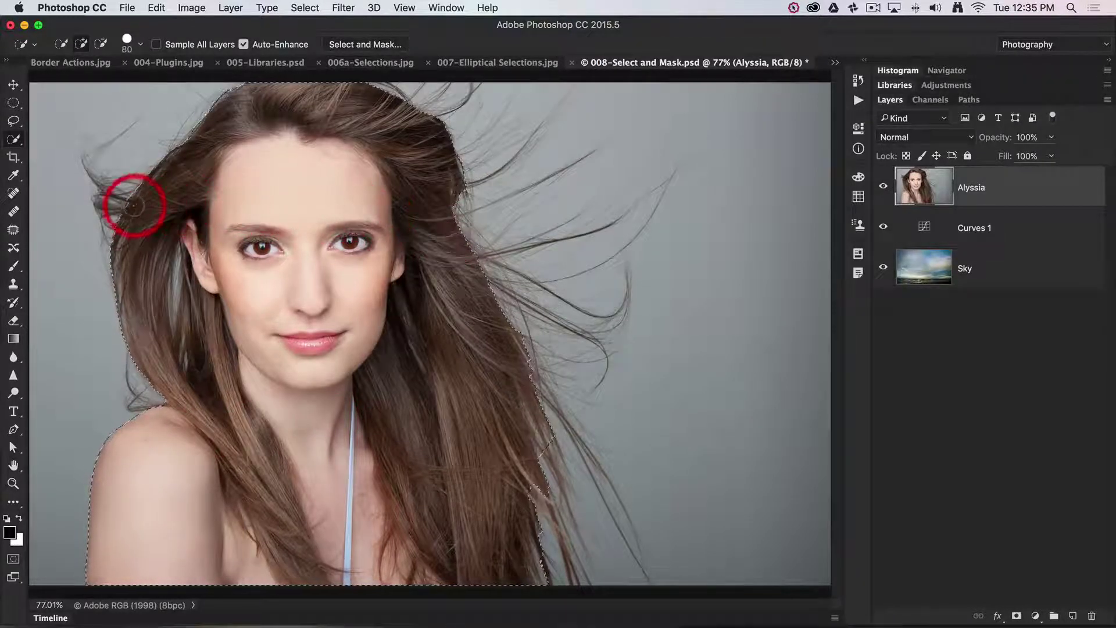
drag(130, 205, 107, 223)
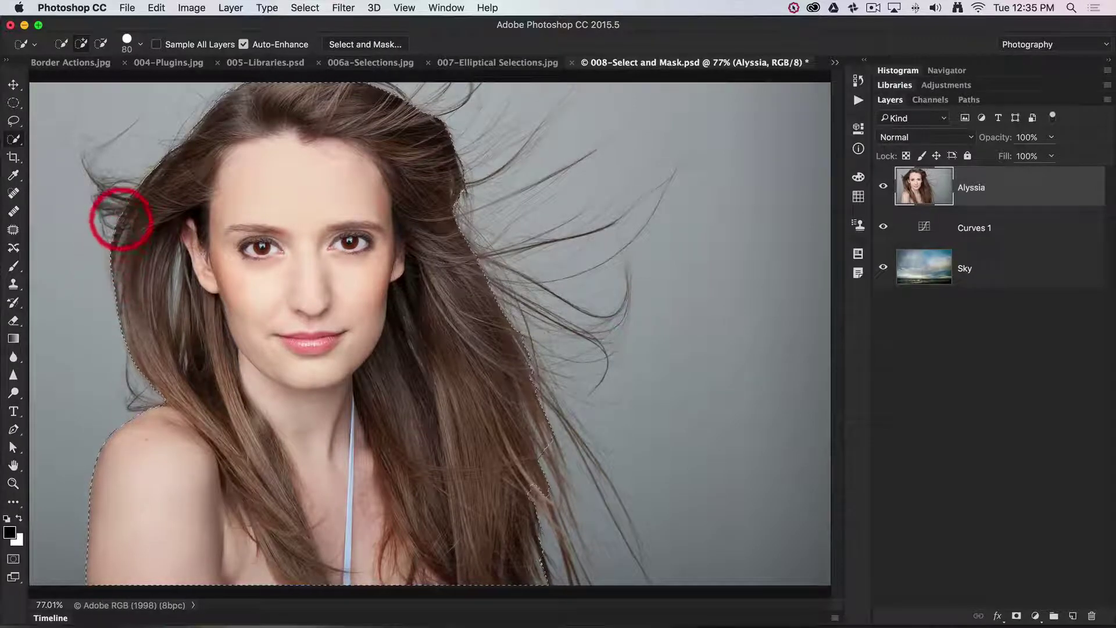
mouse_move(125, 214)
mouse_down()
mouse_move(155, 154)
mouse_move(123, 188)
mouse_move(110, 234)
mouse_up()
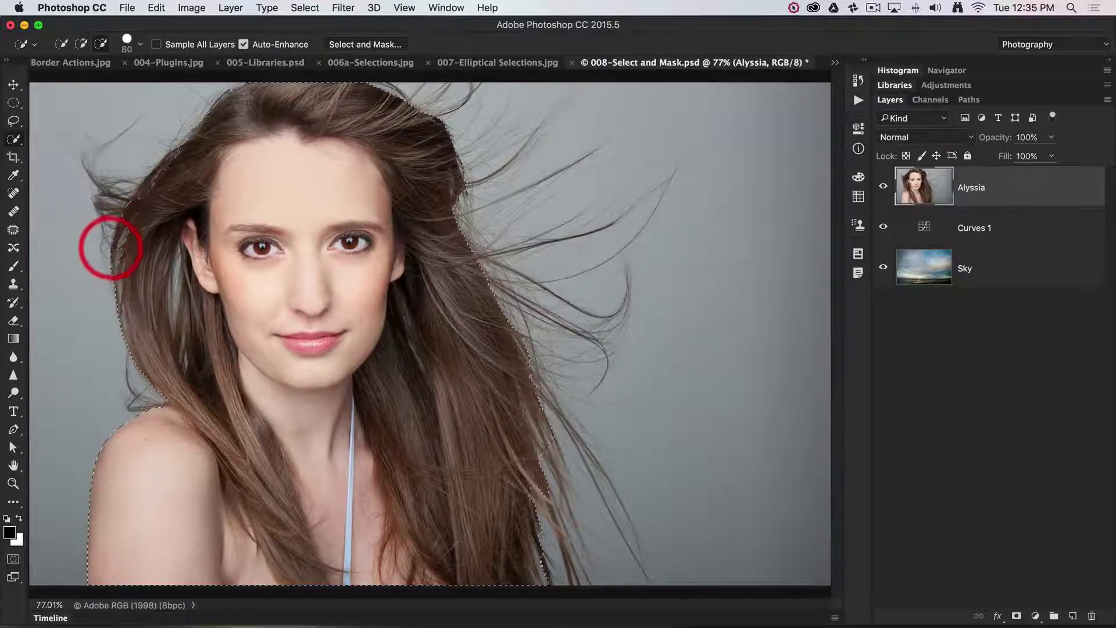
mouse_move(106, 279)
mouse_down()
mouse_move(87, 342)
mouse_move(197, 308)
mouse_move(182, 278)
mouse_up()
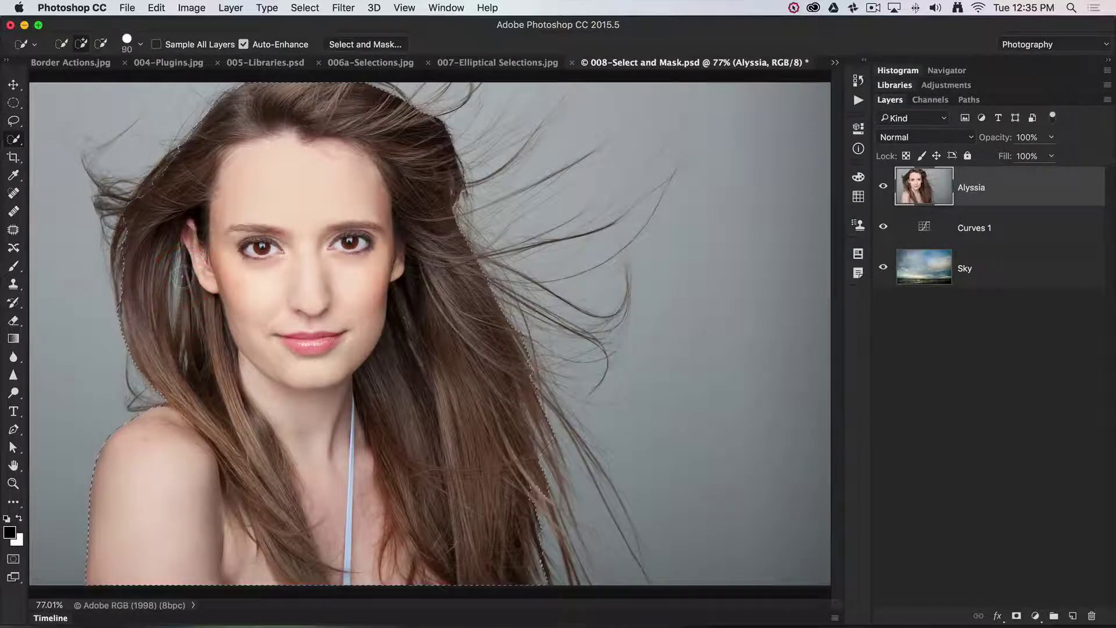
Enlarge the brush slightly and reshape the selection over the hair around her ear
key(bracketright)
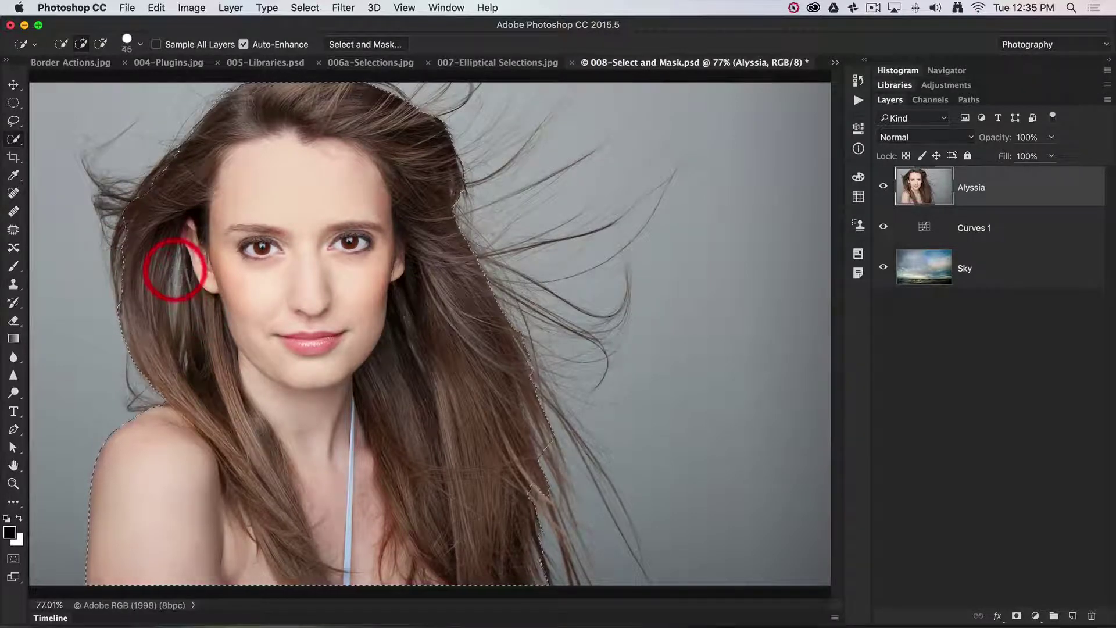
drag(174, 269, 178, 269)
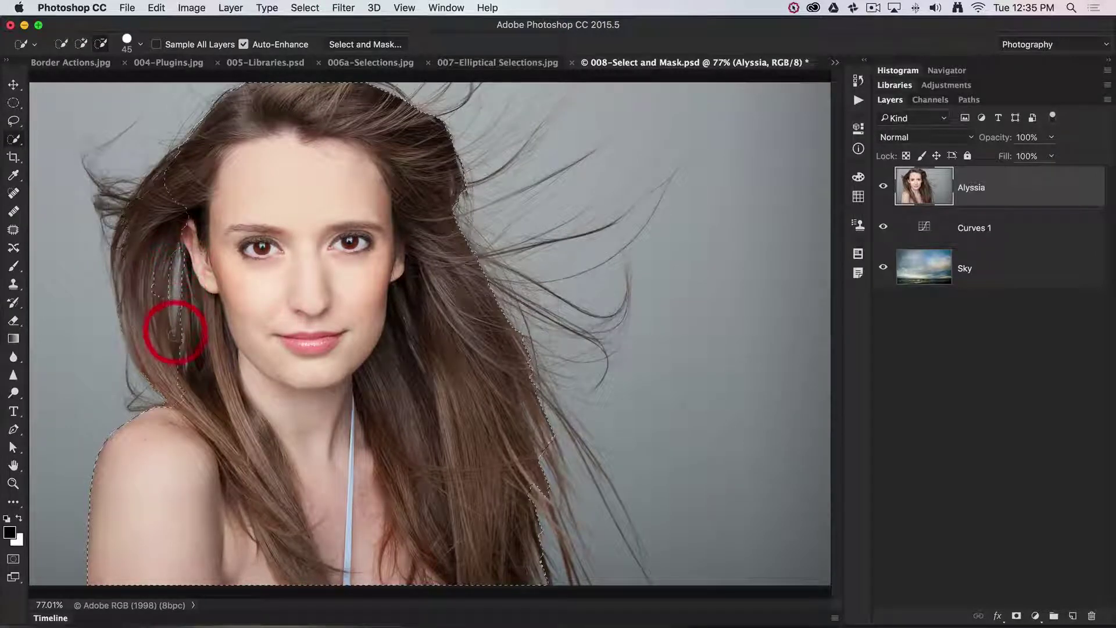
mouse_move(175, 333)
mouse_down()
mouse_move(226, 318)
mouse_move(181, 319)
mouse_move(161, 233)
mouse_up()
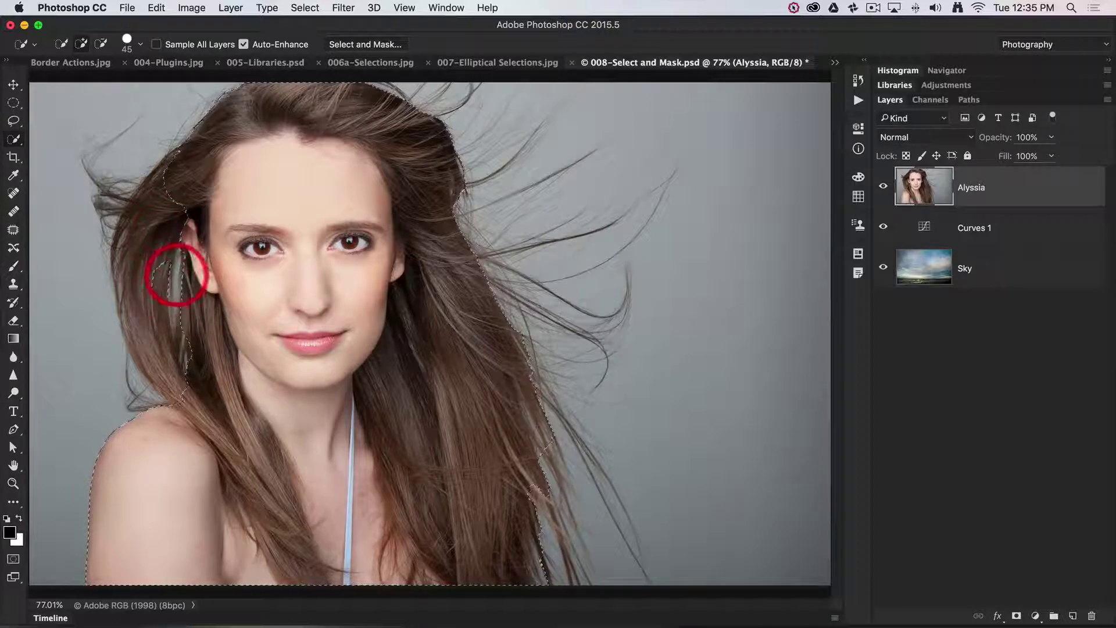
mouse_move(175, 274)
mouse_down()
mouse_move(161, 216)
mouse_move(142, 263)
mouse_up()
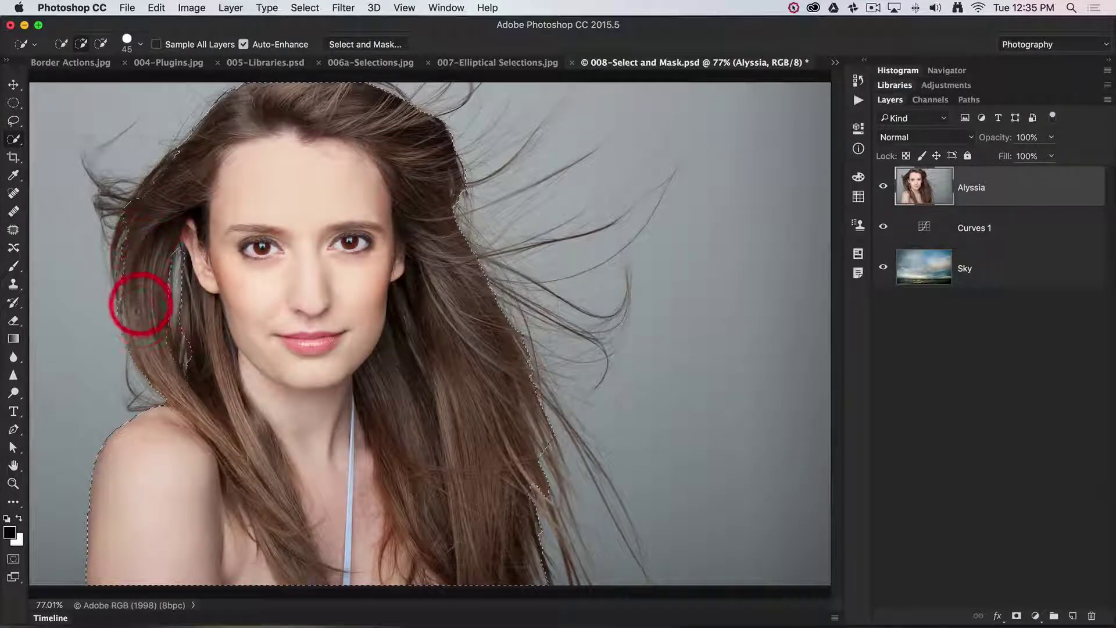
drag(142, 323, 165, 296)
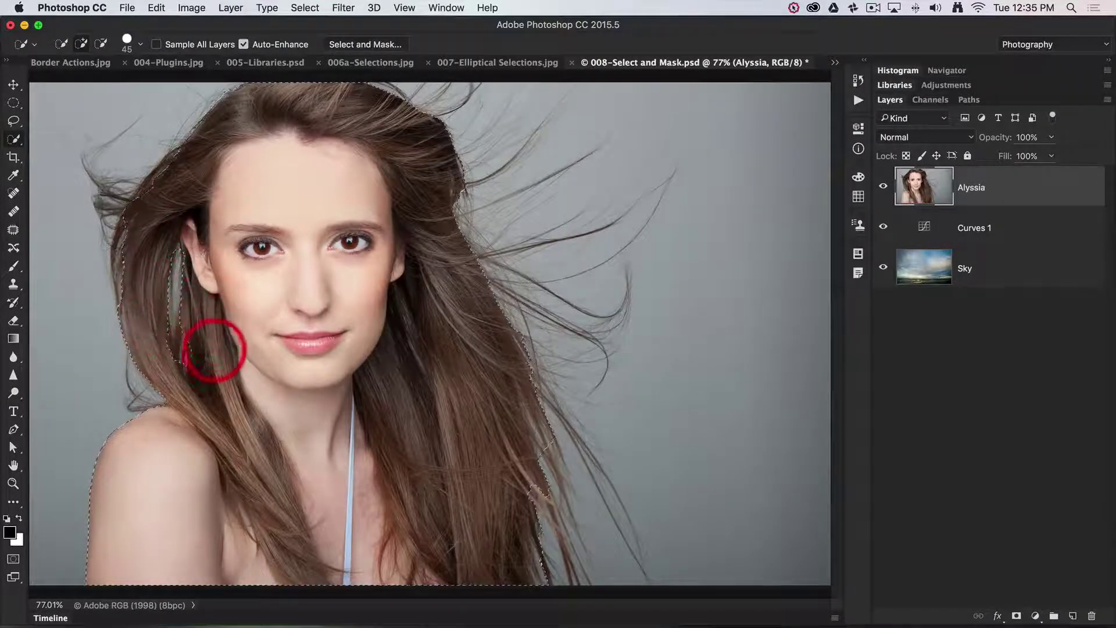
drag(189, 363, 181, 364)
Extend the selection onto the hair strands on the right
click(322, 325)
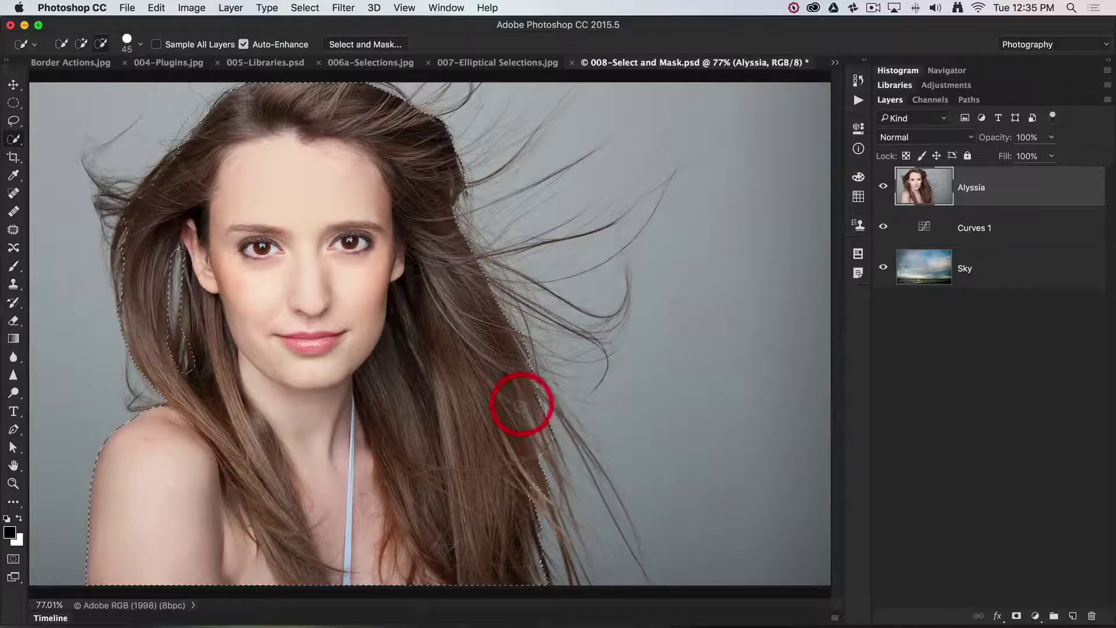
mouse_move(545, 443)
mouse_down()
mouse_move(539, 456)
mouse_move(608, 490)
mouse_up()
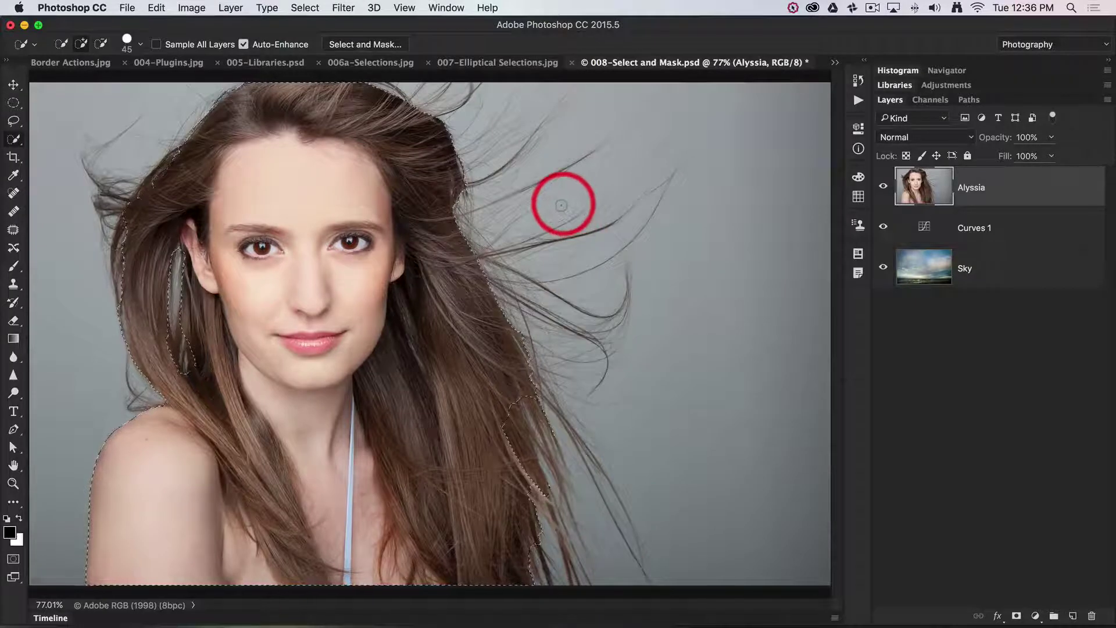
click(562, 204)
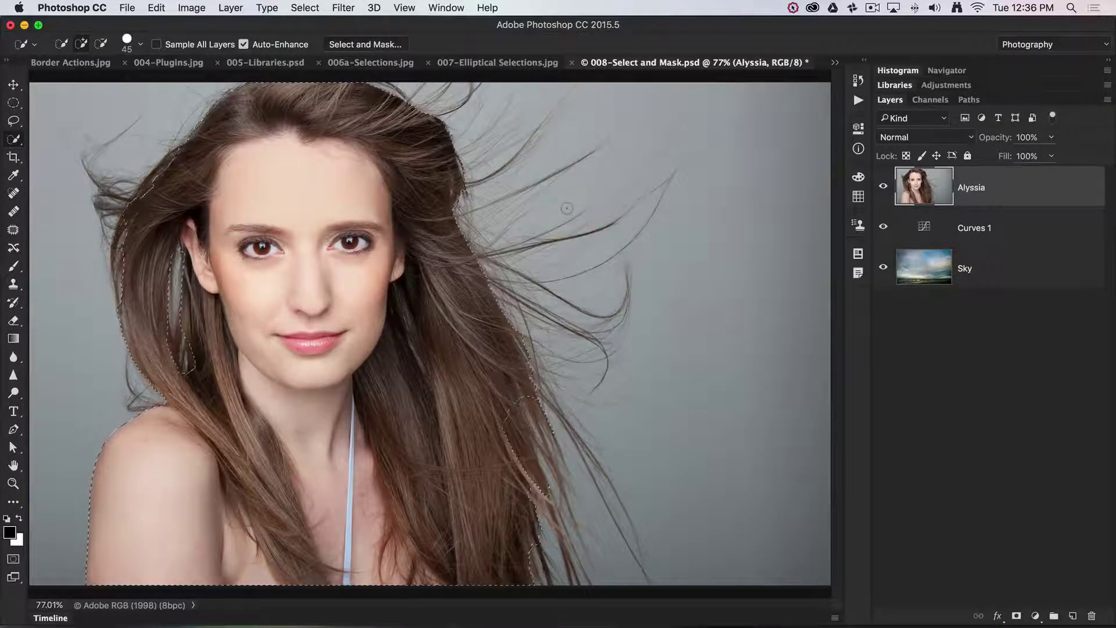
click(566, 208)
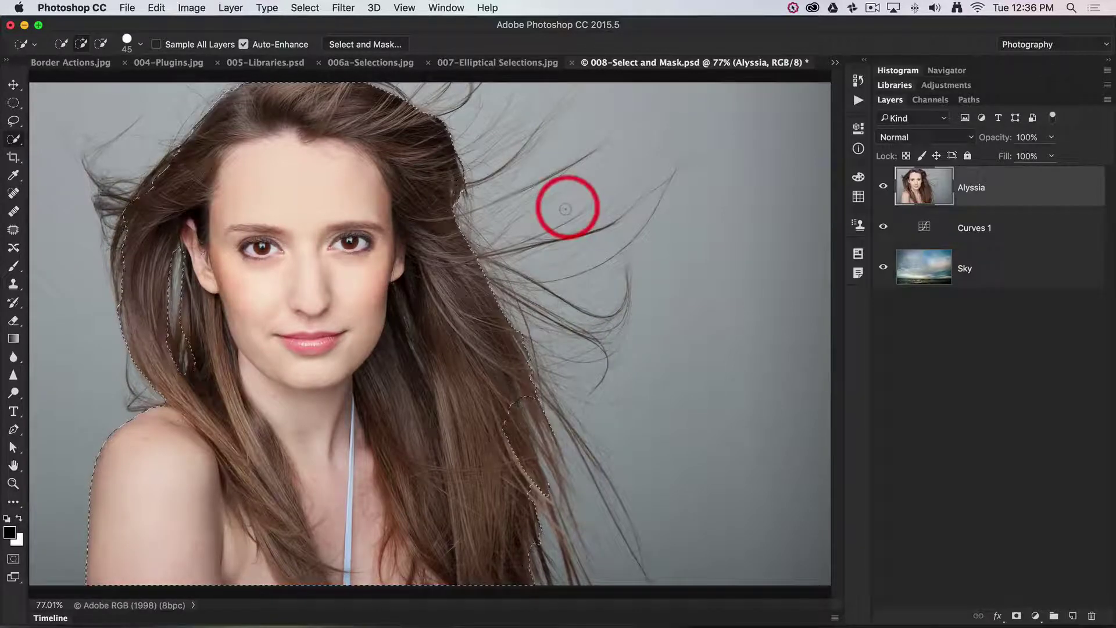
Open Select and Mask and set the View mode to On Layers over the sky
click(366, 44)
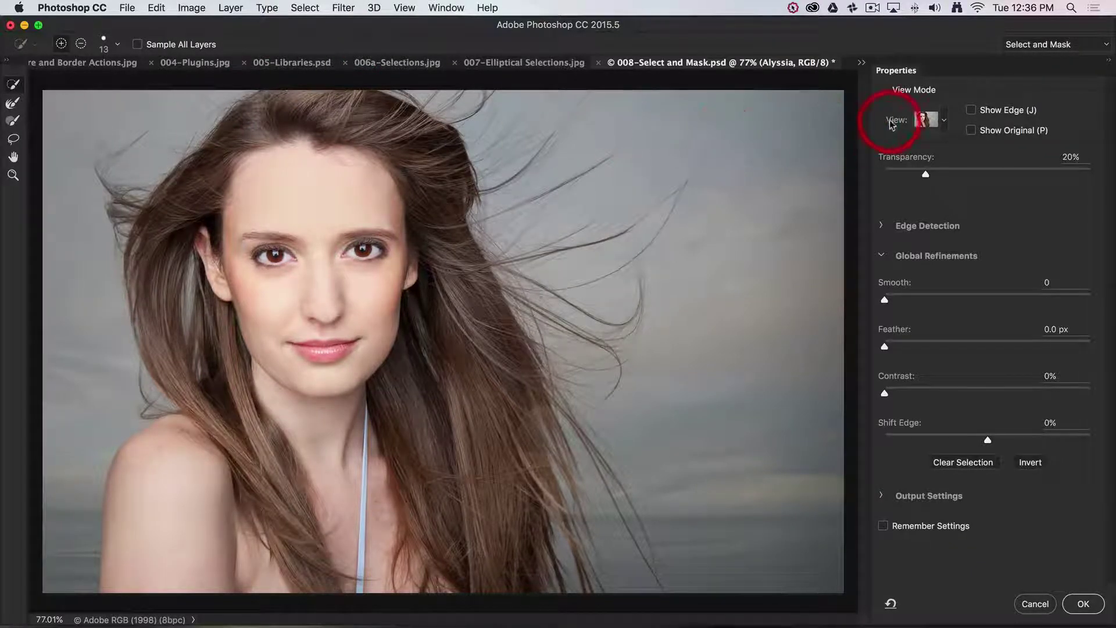
click(945, 123)
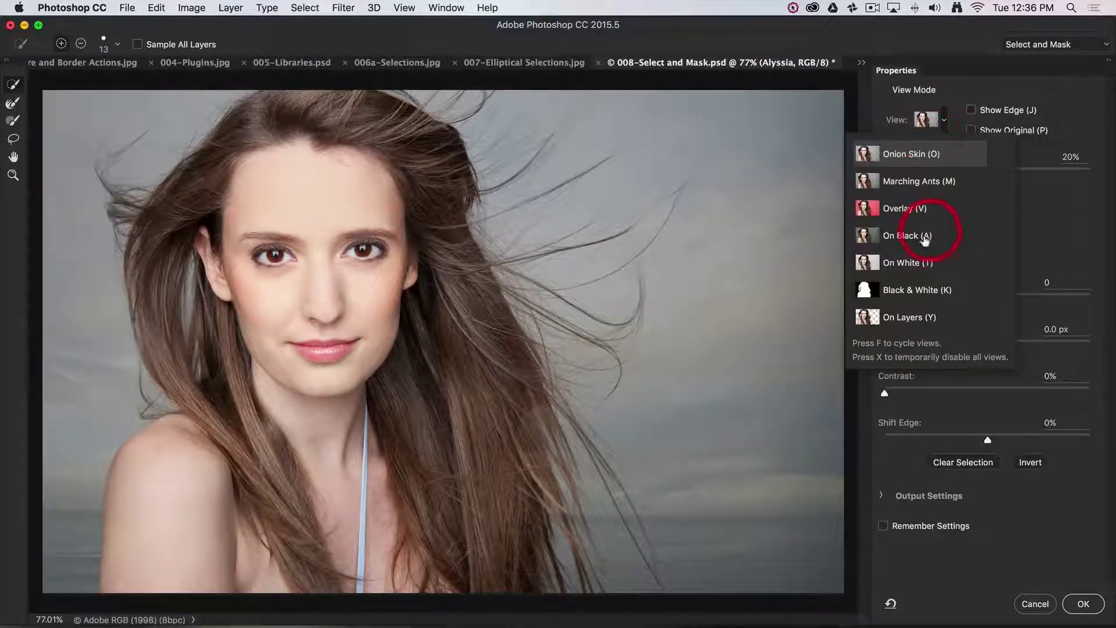
click(891, 315)
click(887, 317)
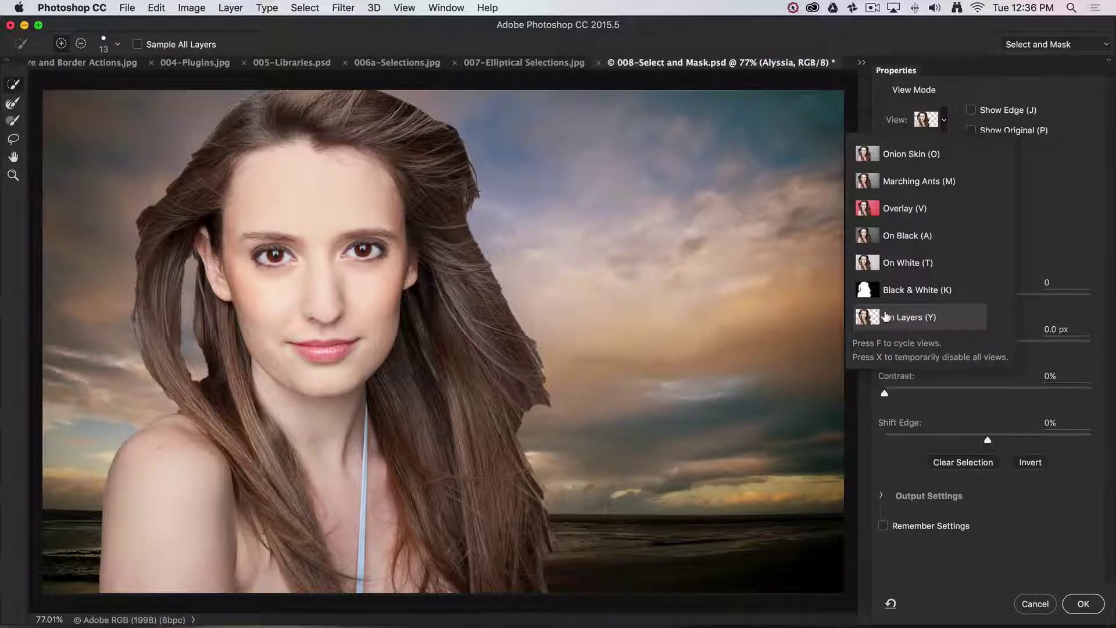
Close the View mode list and switch to the Refine Edge Brush Tool
drag(930, 190, 925, 155)
drag(927, 156, 927, 317)
drag(1112, 179, 1097, 179)
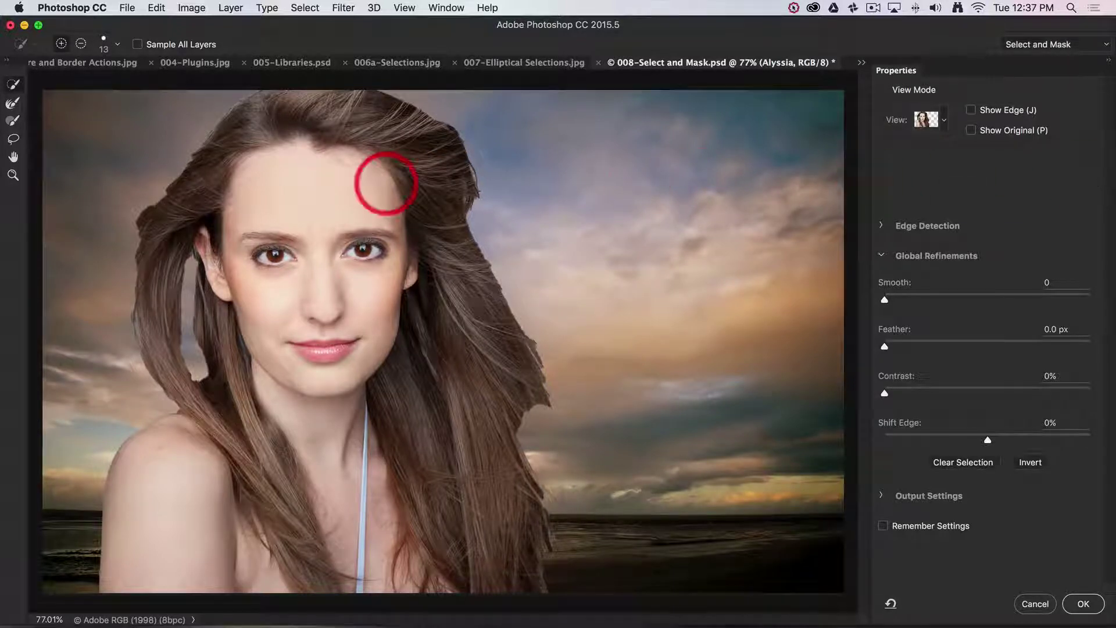
click(13, 85)
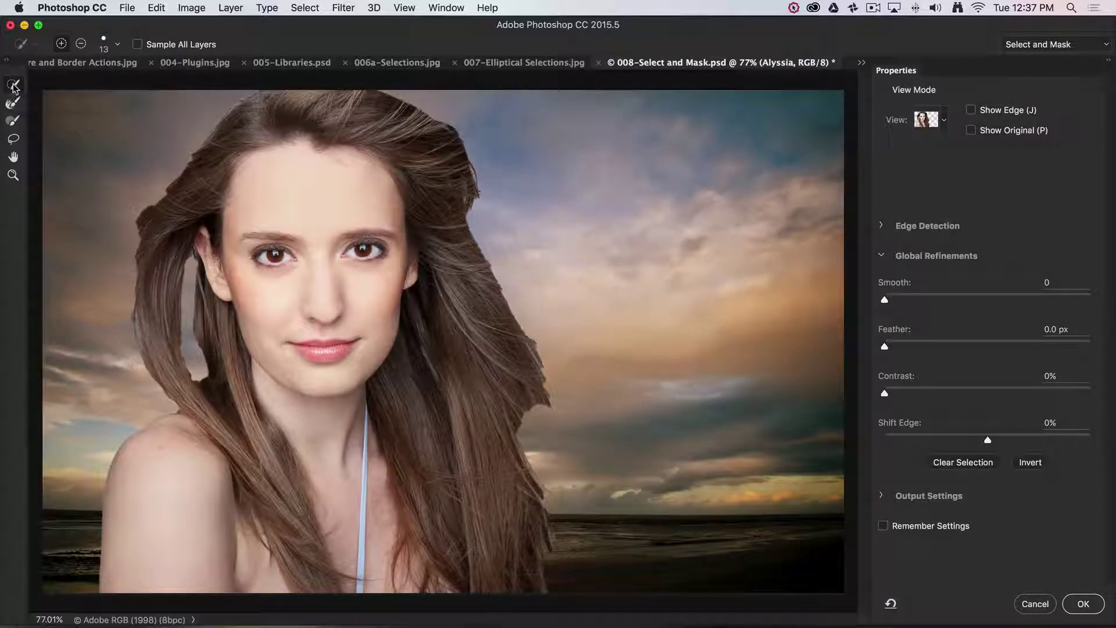
click(14, 104)
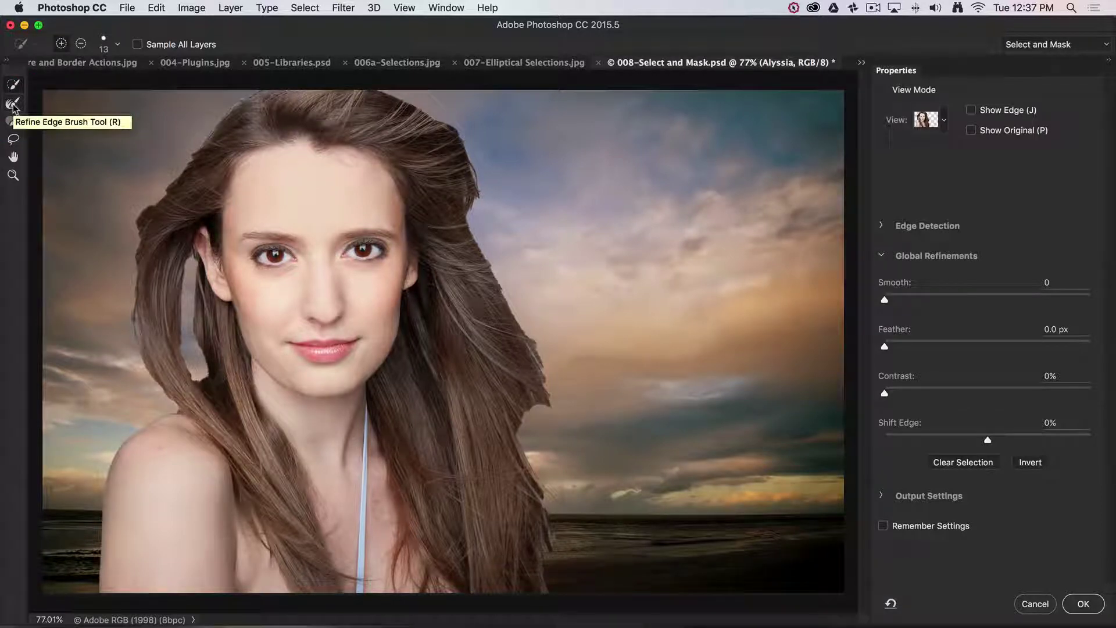
Paint the Refine Edge Brush at 200 px over the top and left hair edges, then resize it to 150
click(13, 105)
drag(35, 103, 113, 119)
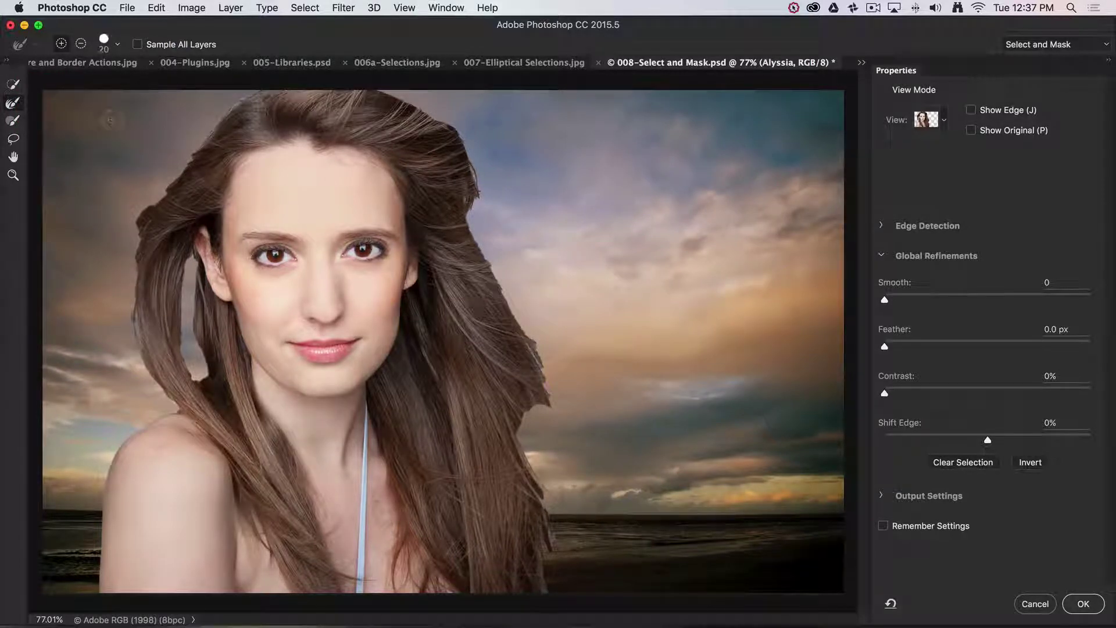
key(bracketright)
key(bracketright)
key(bracketright)
key(bracketright)
key(bracketright)
key(bracketright)
key(bracketright)
key(bracketright)
drag(106, 51, 114, 52)
mouse_move(139, 124)
mouse_down()
mouse_move(176, 117)
mouse_move(213, 138)
mouse_up()
mouse_move(211, 137)
mouse_down()
mouse_move(201, 104)
mouse_move(234, 83)
mouse_move(120, 199)
mouse_move(109, 156)
mouse_move(117, 135)
mouse_move(109, 227)
mouse_move(123, 365)
mouse_move(159, 393)
mouse_move(130, 391)
mouse_move(199, 422)
mouse_move(163, 413)
mouse_move(194, 418)
mouse_move(157, 393)
mouse_move(149, 399)
mouse_move(164, 399)
mouse_move(145, 410)
mouse_move(163, 399)
mouse_move(155, 393)
mouse_move(169, 416)
mouse_move(186, 265)
mouse_move(194, 374)
mouse_move(194, 348)
mouse_move(229, 356)
mouse_move(189, 297)
mouse_move(192, 312)
mouse_move(443, 274)
mouse_move(518, 150)
mouse_move(473, 110)
mouse_move(392, 87)
mouse_move(493, 105)
mouse_move(476, 134)
mouse_move(493, 224)
mouse_move(533, 212)
mouse_move(516, 217)
mouse_move(570, 155)
mouse_move(588, 172)
mouse_move(612, 150)
mouse_move(513, 214)
mouse_move(514, 269)
mouse_move(562, 341)
mouse_move(548, 326)
mouse_move(608, 319)
mouse_move(617, 304)
mouse_move(558, 293)
mouse_move(627, 324)
mouse_move(645, 244)
mouse_move(560, 271)
mouse_move(672, 217)
mouse_move(539, 251)
mouse_move(668, 219)
mouse_move(680, 169)
mouse_move(630, 359)
mouse_move(601, 360)
mouse_move(561, 423)
mouse_move(556, 379)
mouse_move(576, 388)
mouse_move(513, 428)
mouse_move(538, 406)
mouse_move(575, 492)
mouse_move(536, 453)
mouse_move(575, 490)
mouse_move(558, 519)
mouse_move(570, 548)
mouse_move(555, 578)
mouse_move(591, 570)
mouse_move(610, 585)
mouse_move(598, 545)
mouse_move(601, 568)
mouse_up()
key(bracketleft)
key(bracketleft)
key(bracketleft)
key(bracketleft)
key(bracketright)
key(bracketright)
key(bracketright)
key(bracketright)
Refine the right-side strands in the sky with the brush reduced to 100, then 90 px
click(808, 369)
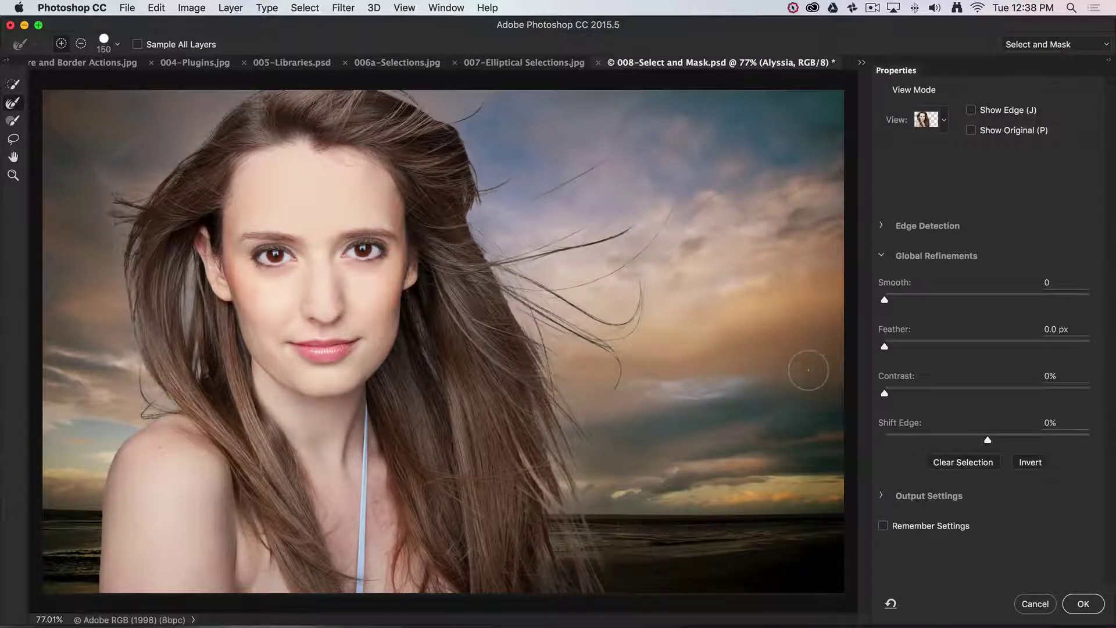
key(bracketleft)
key(bracketleft)
mouse_move(807, 370)
mouse_down()
mouse_move(705, 301)
mouse_move(465, 219)
mouse_move(488, 224)
mouse_up()
key(bracketleft)
click(763, 243)
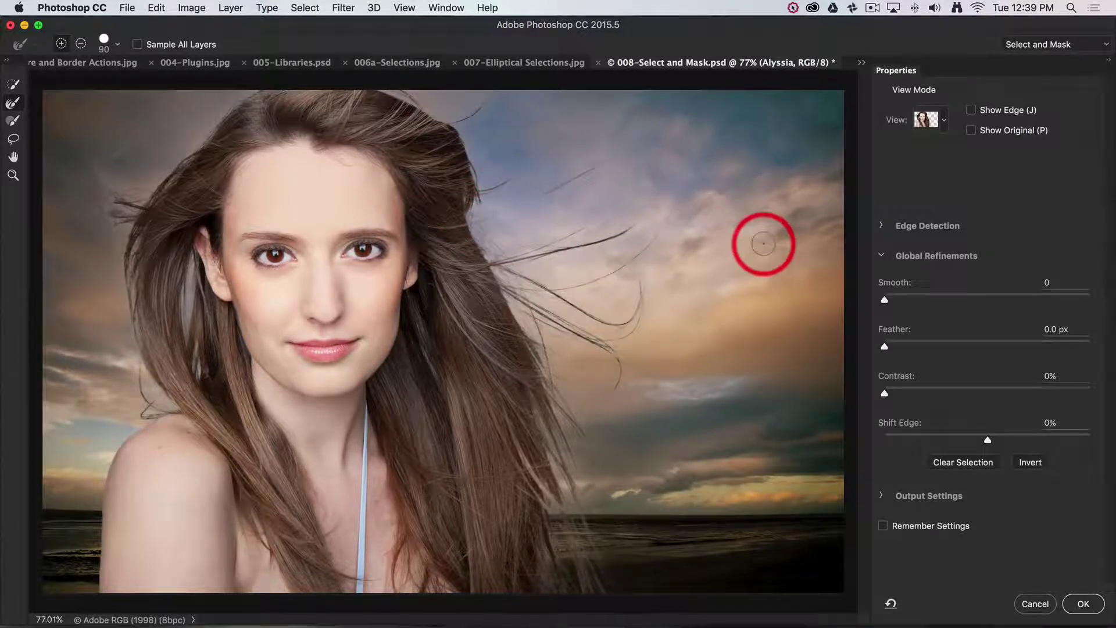
click(763, 243)
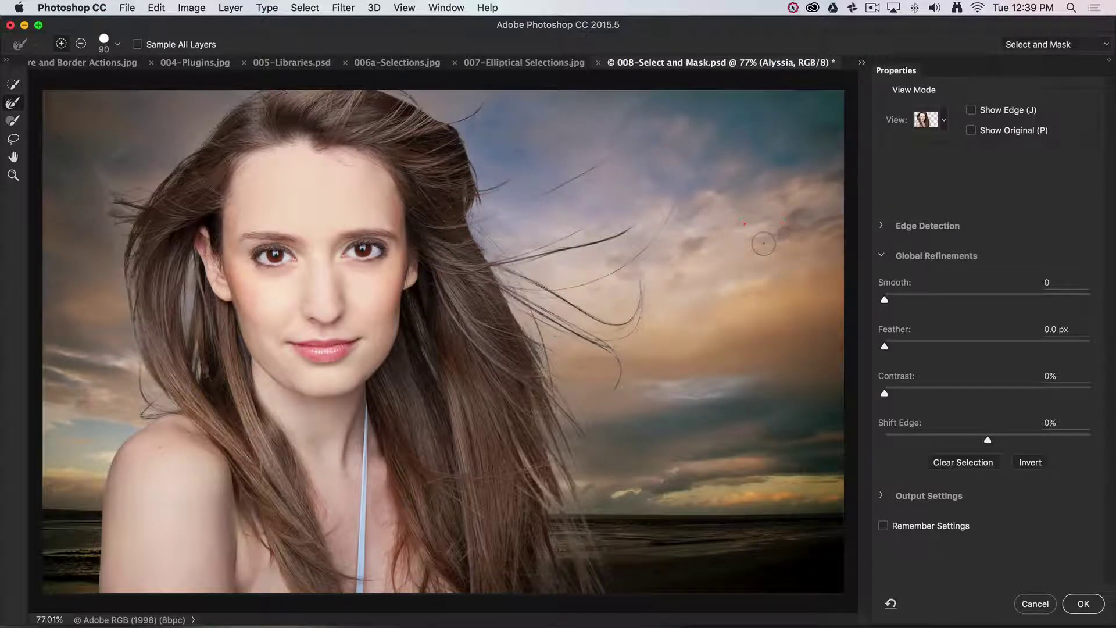
Enable Decontaminate Colors with output to New Layer with Layer Mask
click(882, 497)
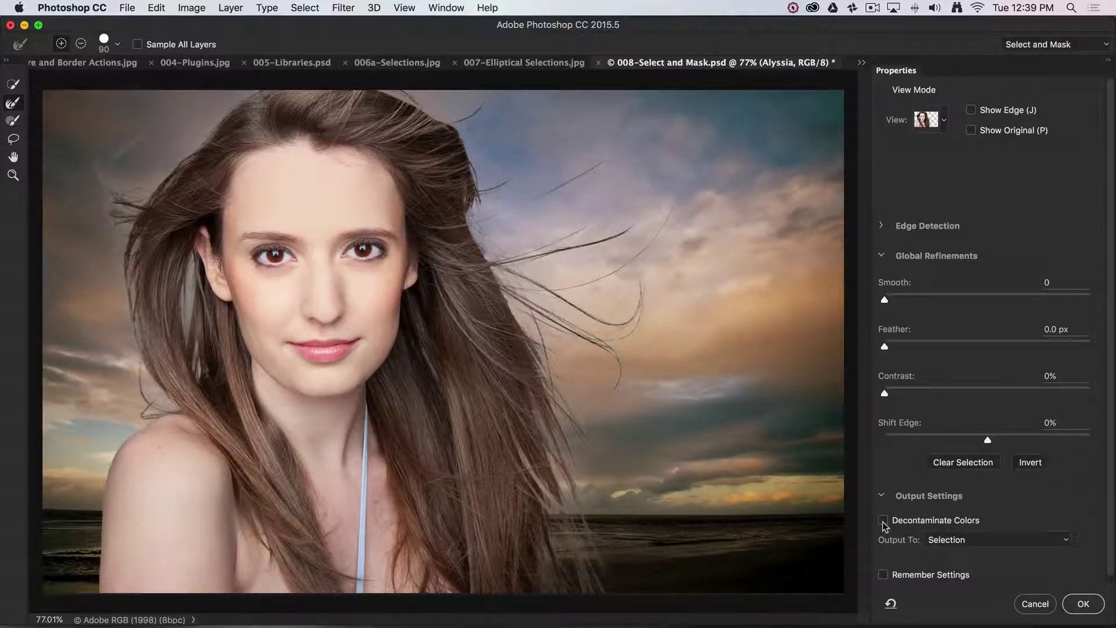
click(883, 523)
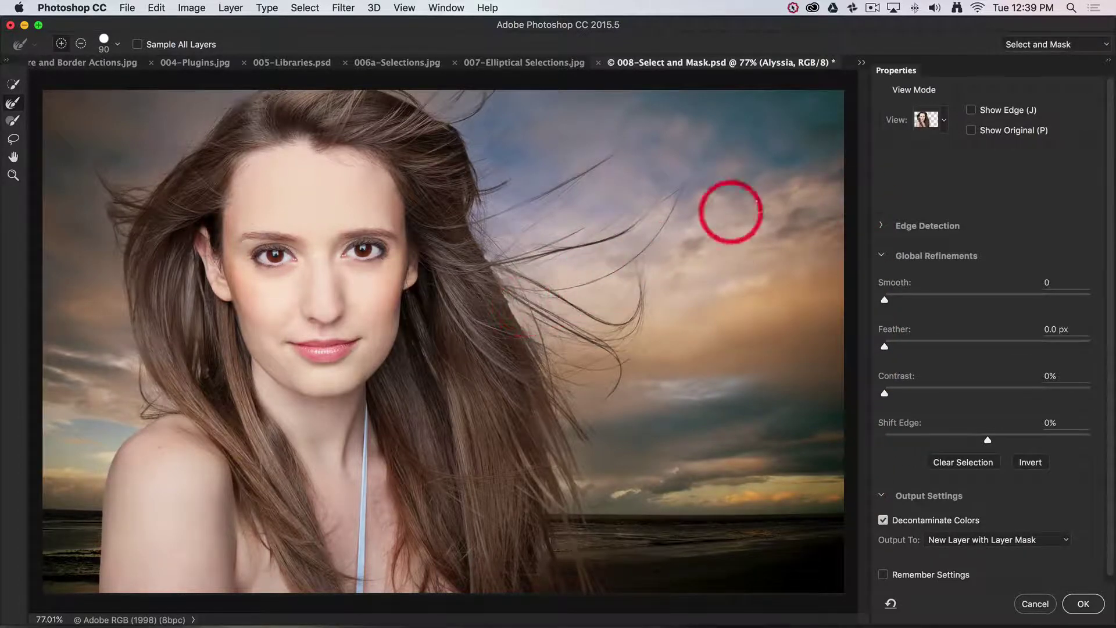
Toggle Show Edge to inspect the edge, then refine the right strands and lower hair edge
click(970, 110)
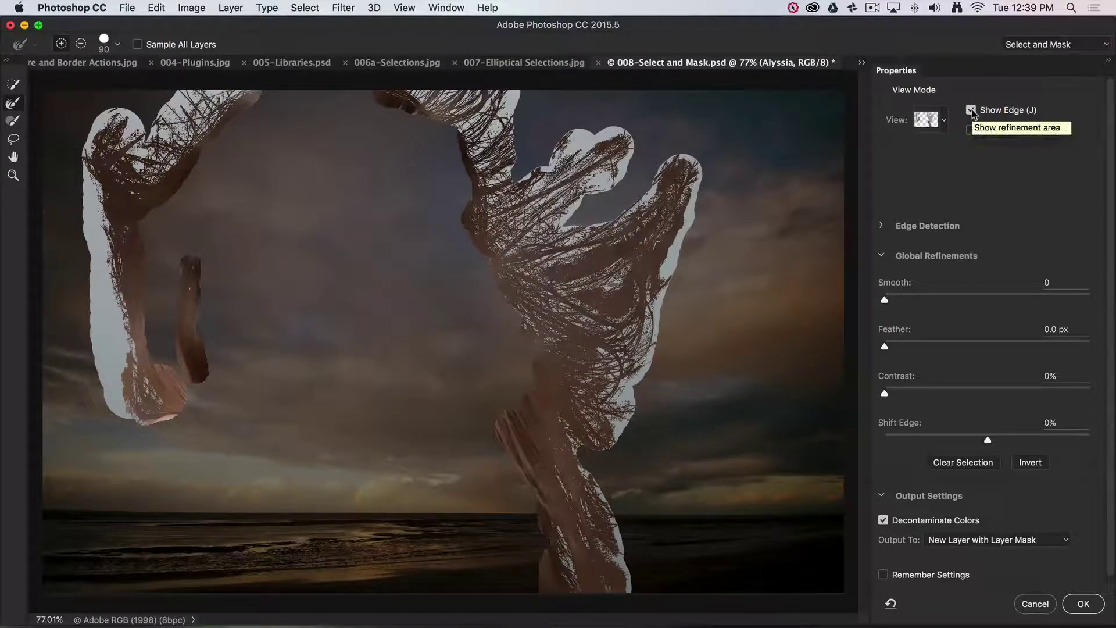
click(970, 110)
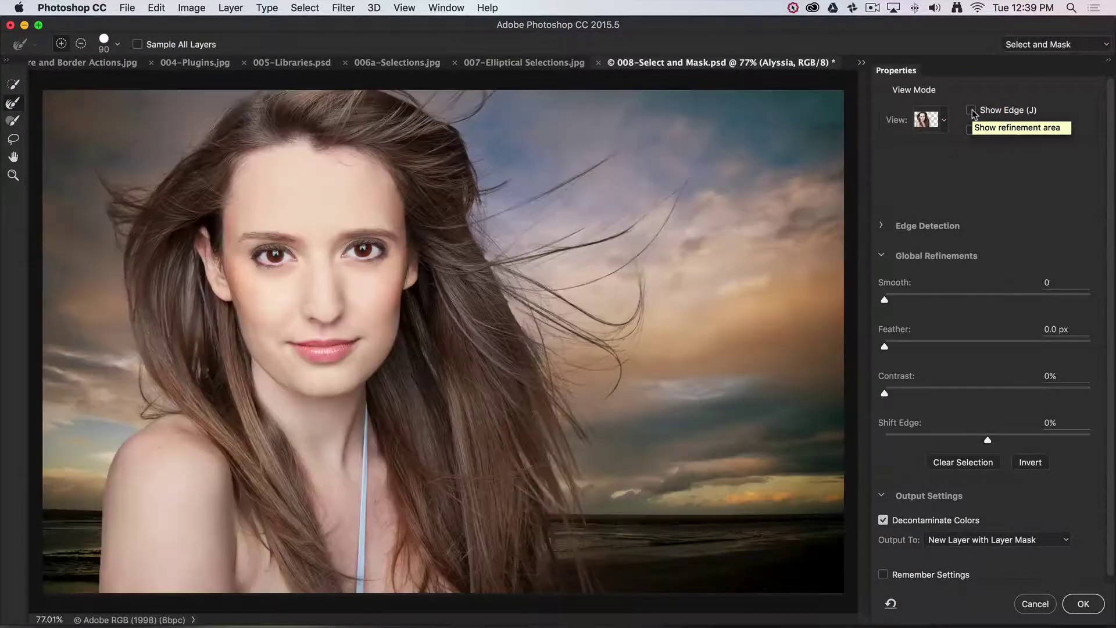
mouse_move(531, 274)
mouse_down()
mouse_move(530, 304)
mouse_move(518, 306)
mouse_move(531, 319)
mouse_up()
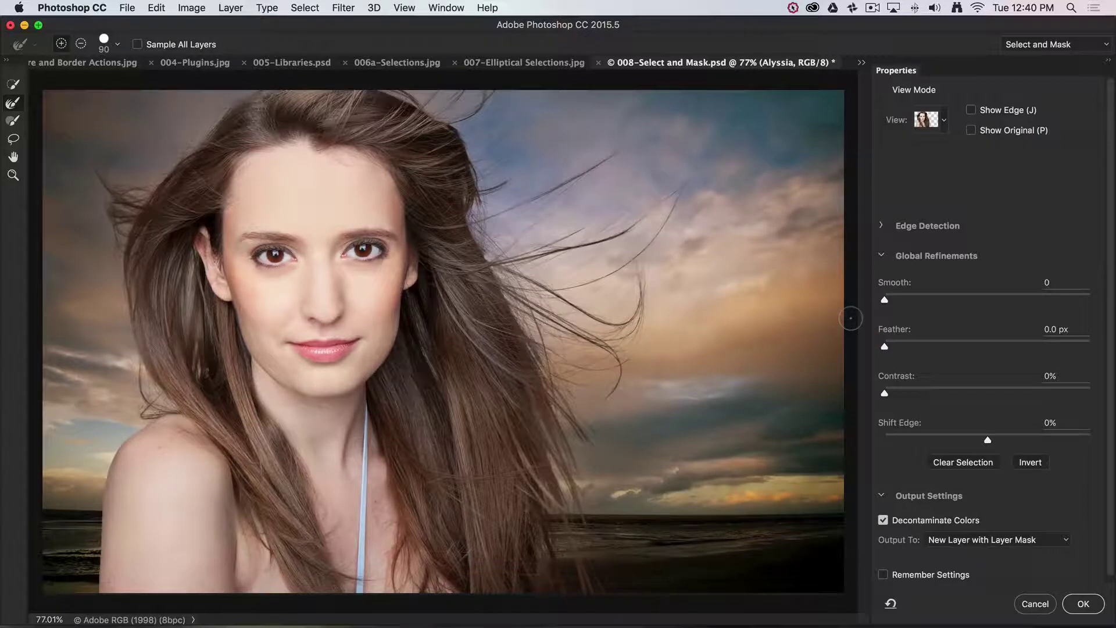
mouse_move(602, 512)
mouse_down()
mouse_move(541, 566)
mouse_move(549, 537)
mouse_move(547, 561)
mouse_move(543, 536)
mouse_move(538, 567)
mouse_up()
click(764, 508)
click(971, 218)
Turn on Smart Radius at 10 px under Edge Detection and apply with OK
click(881, 227)
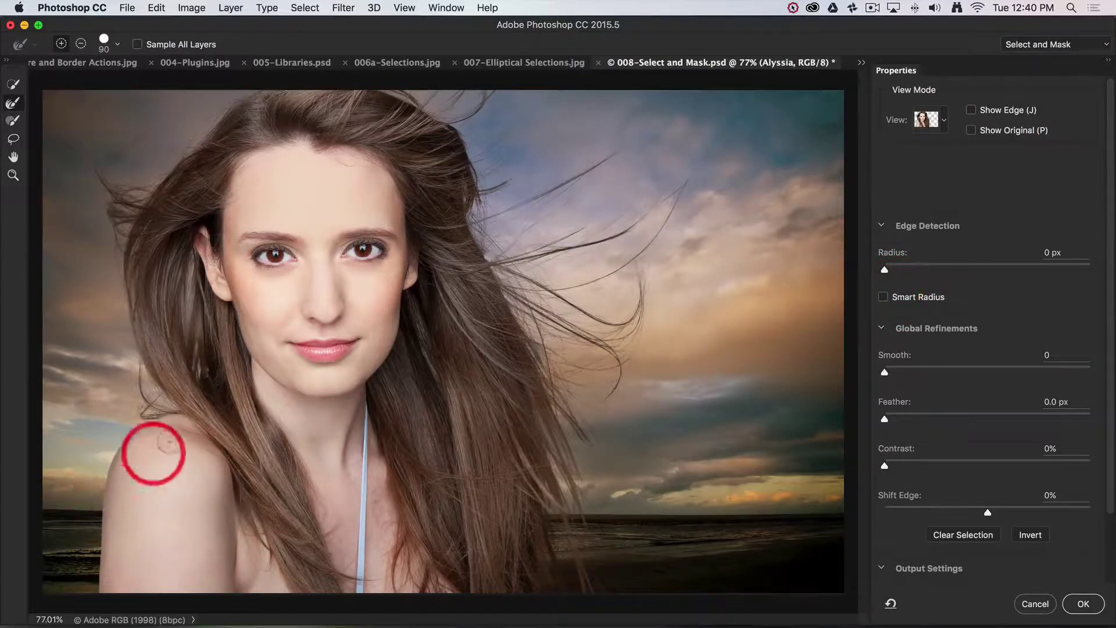
click(882, 297)
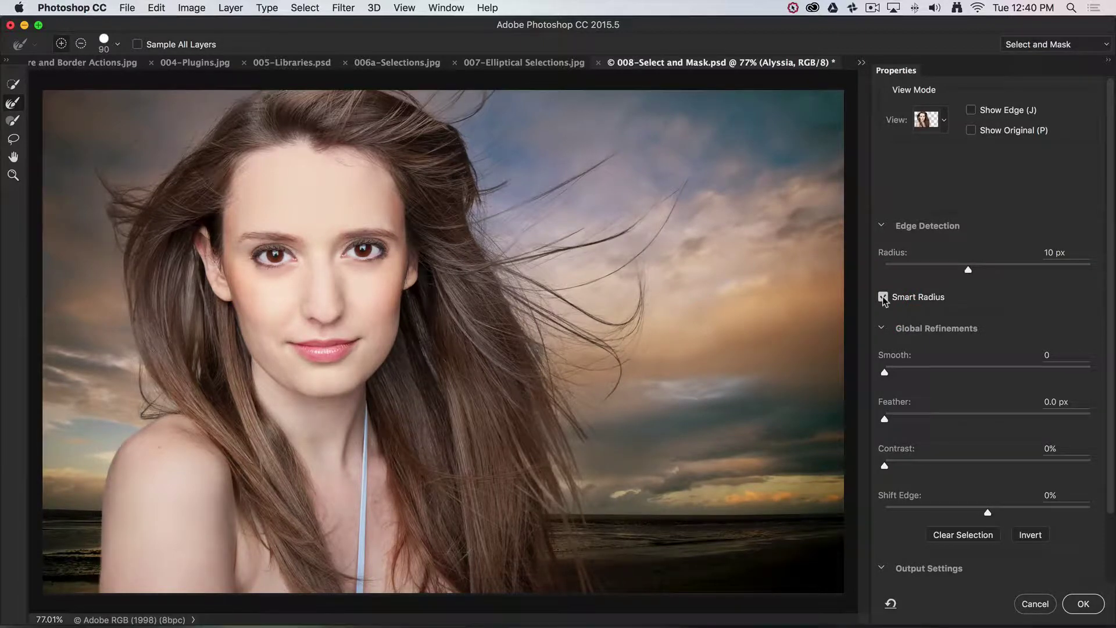
click(882, 298)
drag(884, 299, 970, 251)
click(1083, 604)
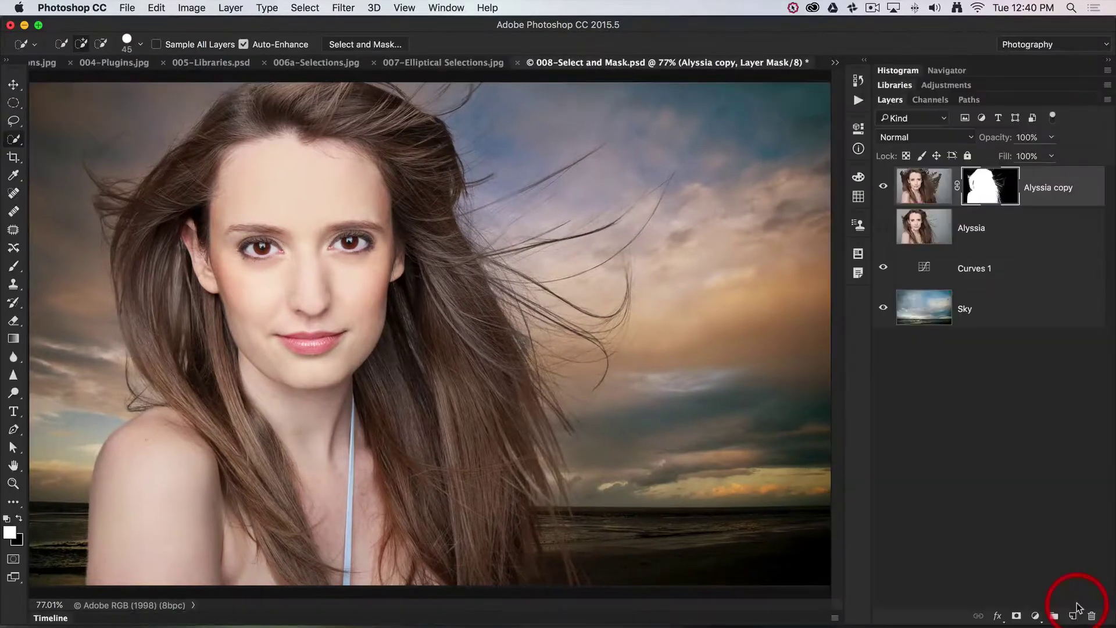